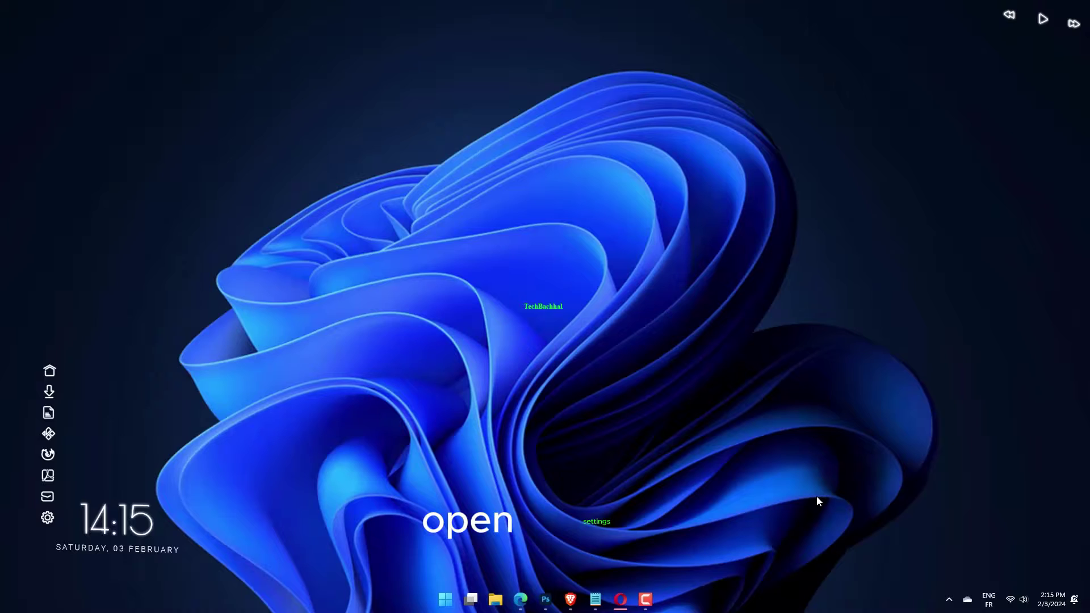
key(super+i)
text(colo)
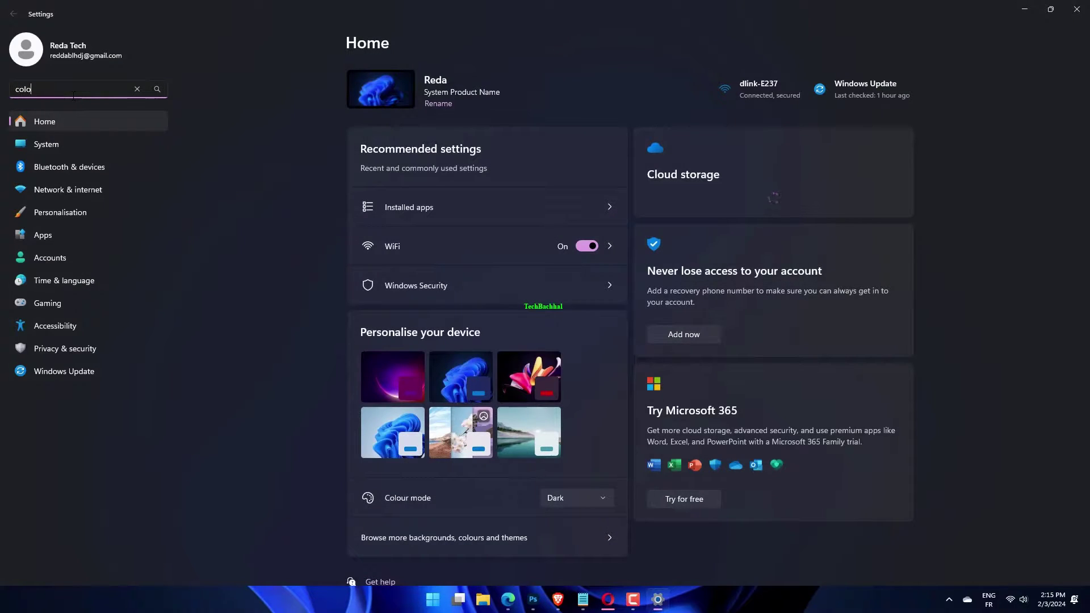
text(r manag)
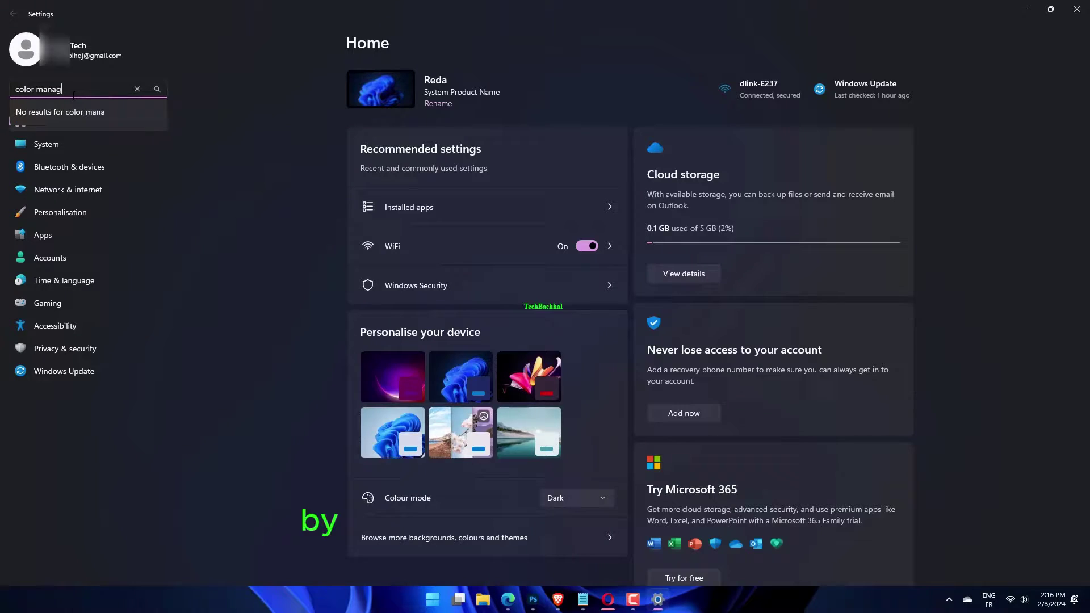
text(ement)
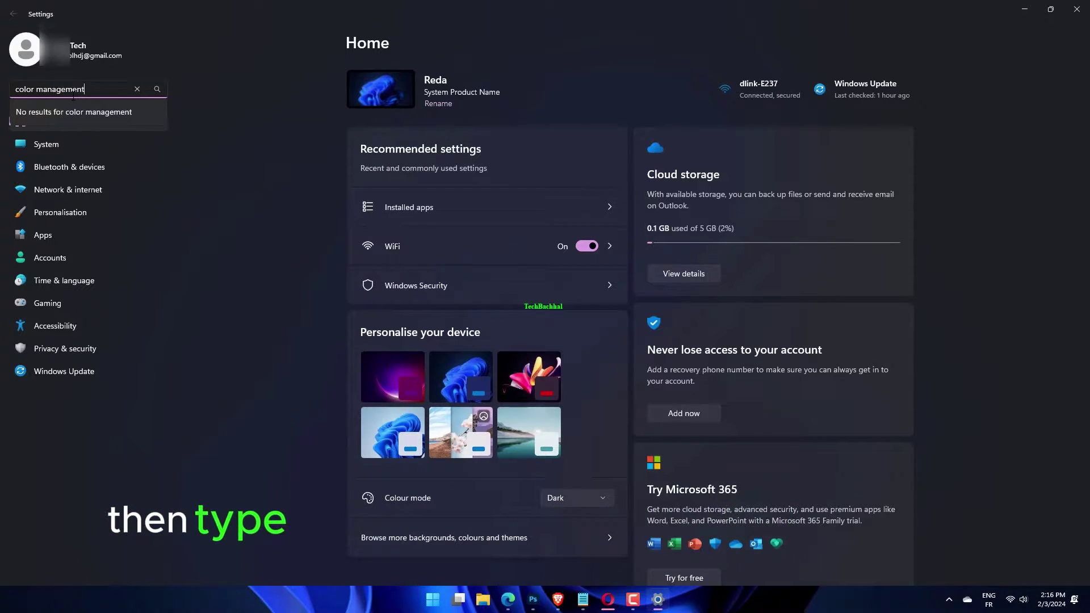
key(Return)
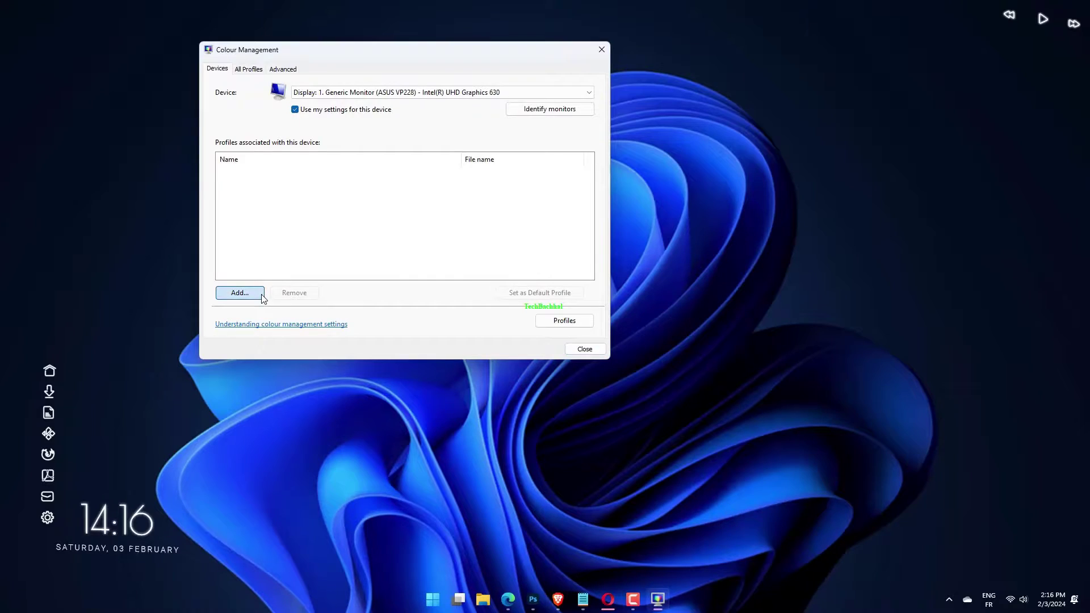
click(262, 294)
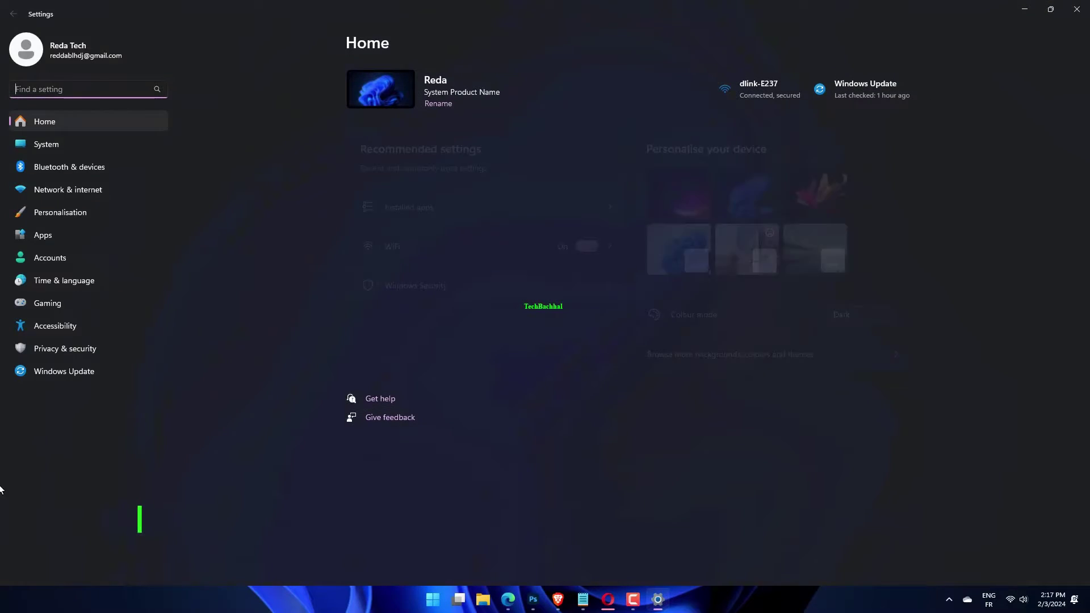
Go to System > Display to view brightness, colour and HDR options
click(87, 146)
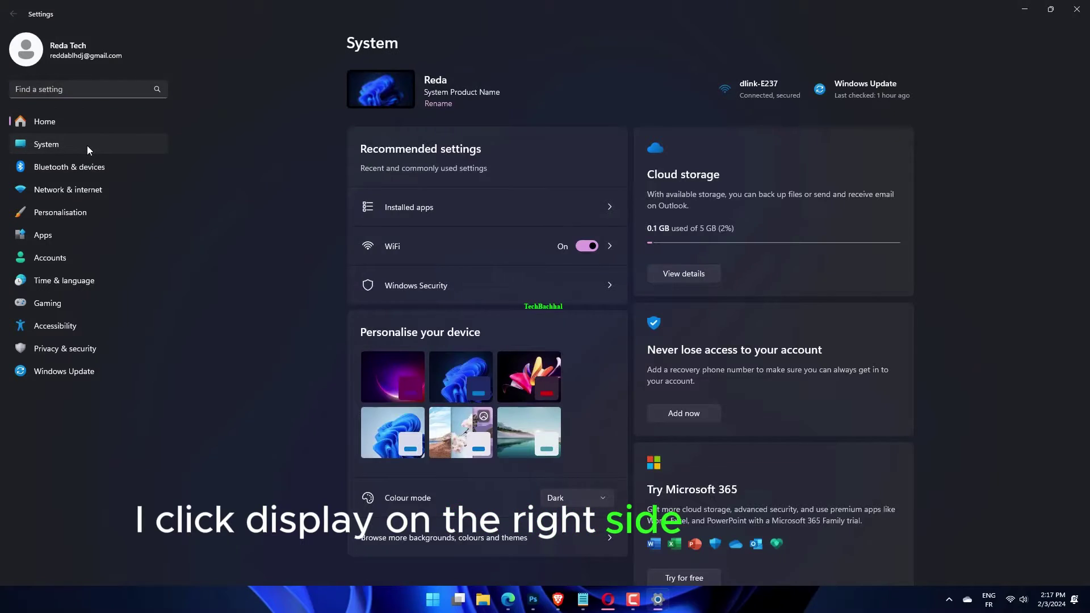
click(414, 157)
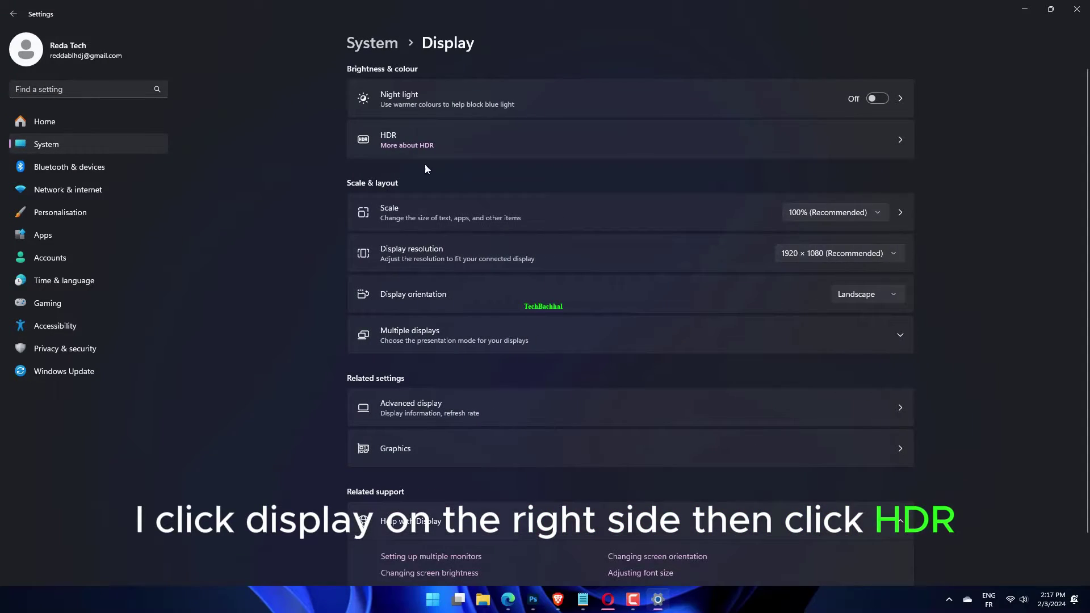